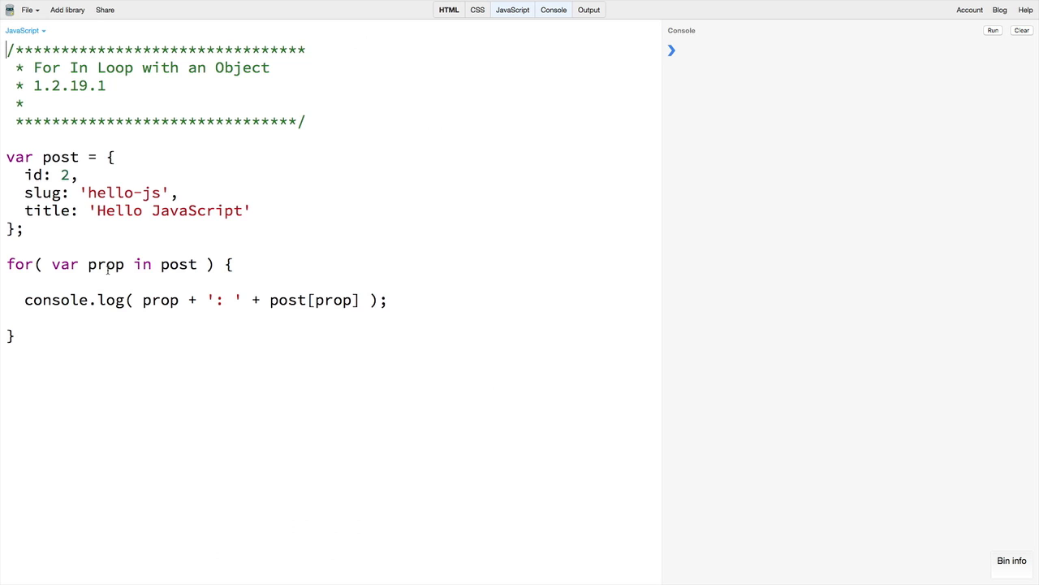
# Run the for-in loop so the console lists the post object's id, slug and title.
pyautogui.hotkey('ctrl', 'Return')
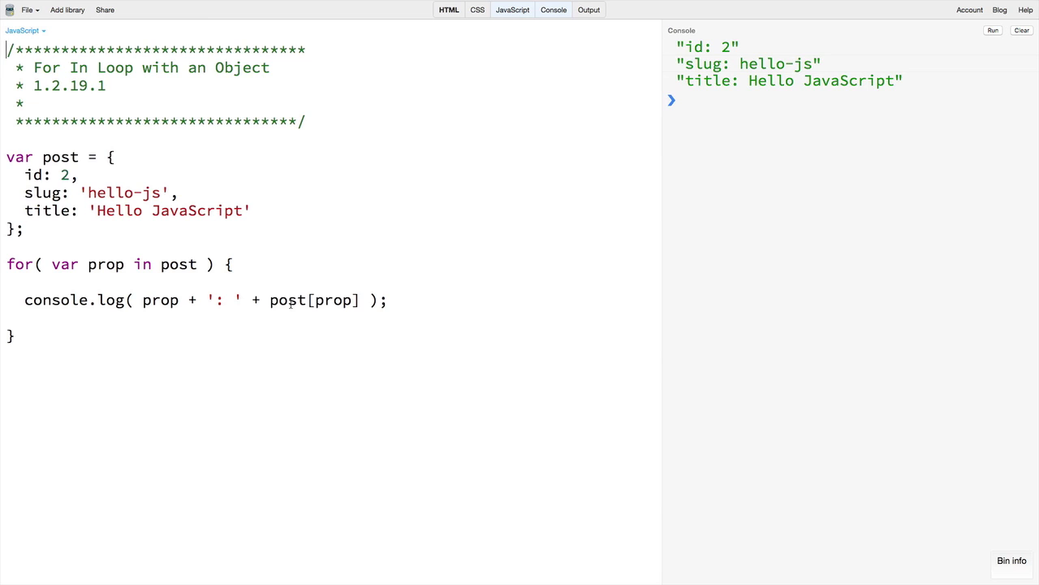
# Edit post[prop] to dot notation and restore bracket notation, then move to the postIds for-in loop.
pyautogui.click(315, 300)
pyautogui.press('BackSpace')
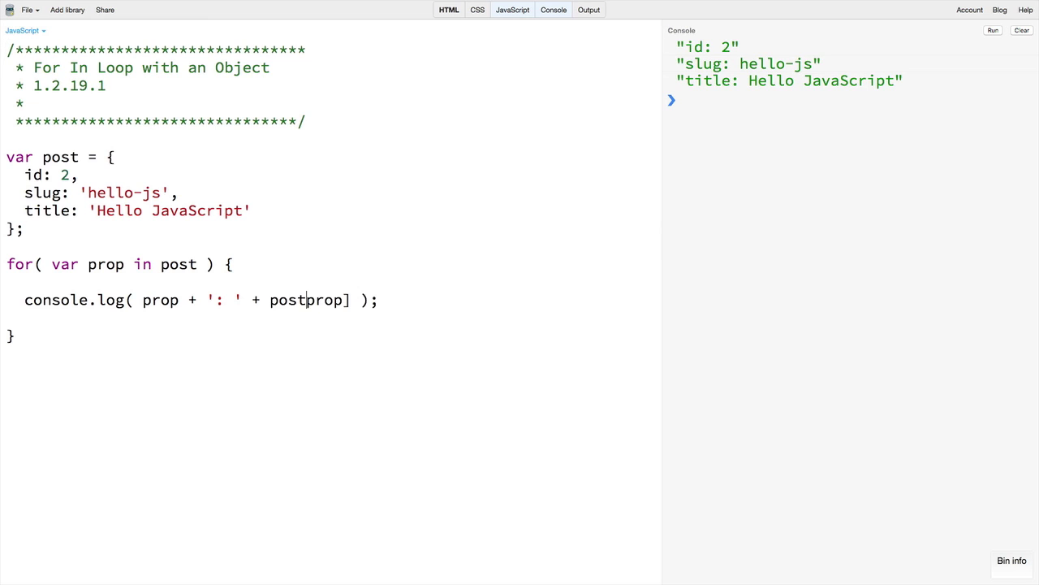
pyautogui.write('.')
pyautogui.press('End')
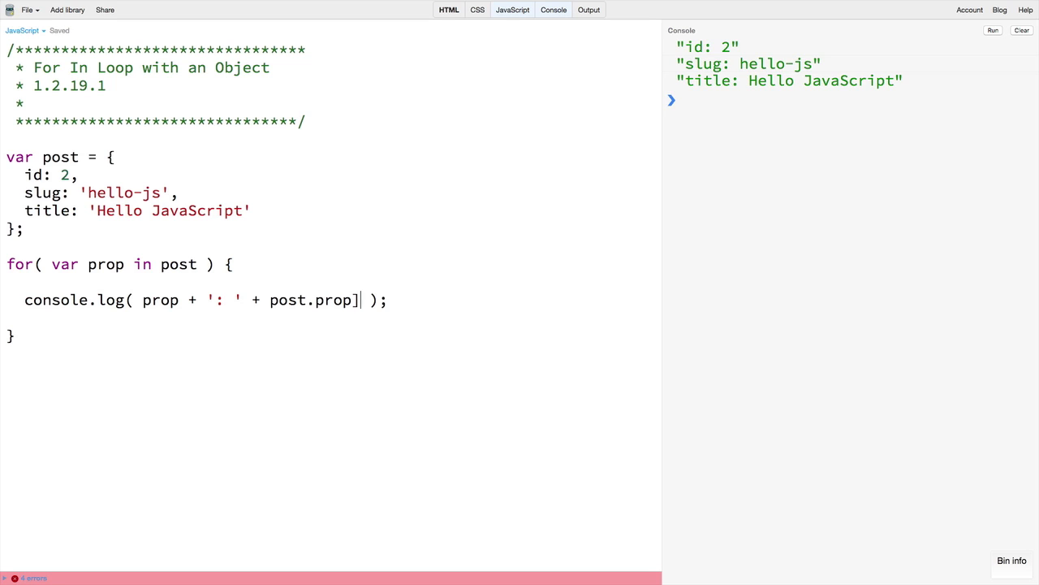
pyautogui.press('BackSpace')
pyautogui.write(']')
pyautogui.hotkey('alt', 'Left')
pyautogui.press('BackSpace')
pyautogui.write('[')
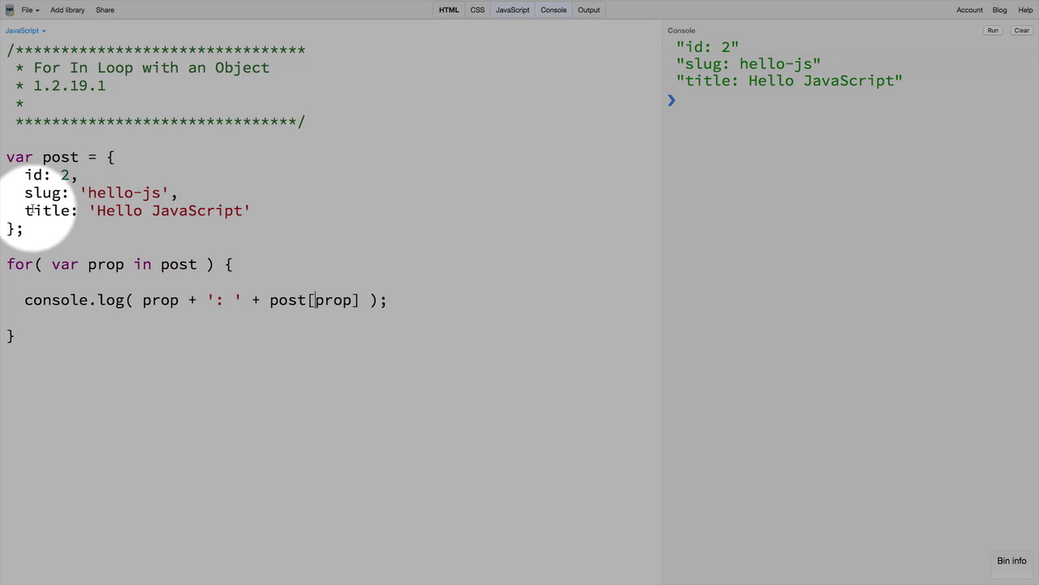
pyautogui.click(102, 265)
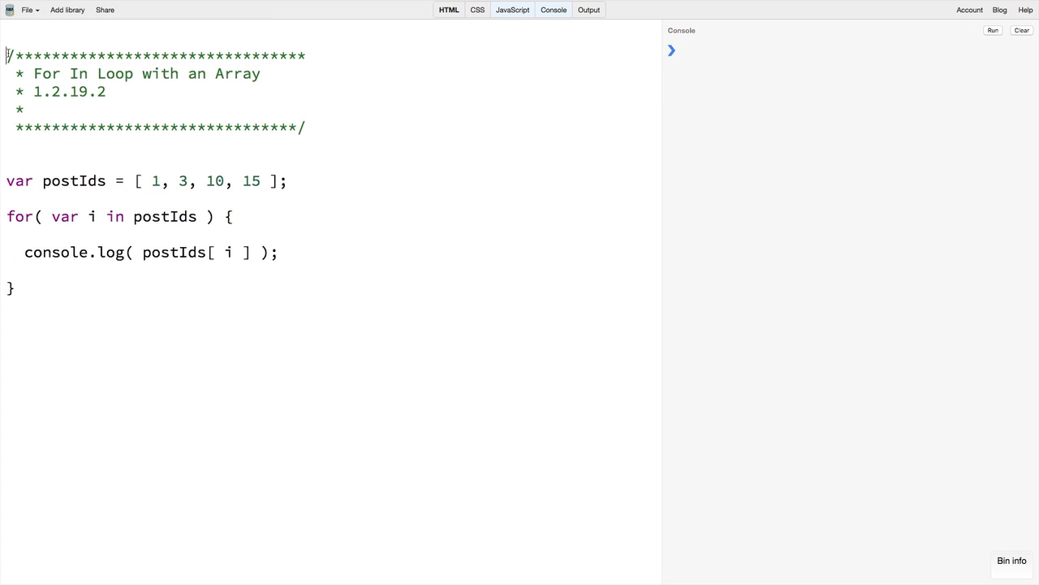
# Run the for-in loop over postIds so the console logs 1, 3, 10 and 15.
pyautogui.hotkey('ctrl', 'Return')
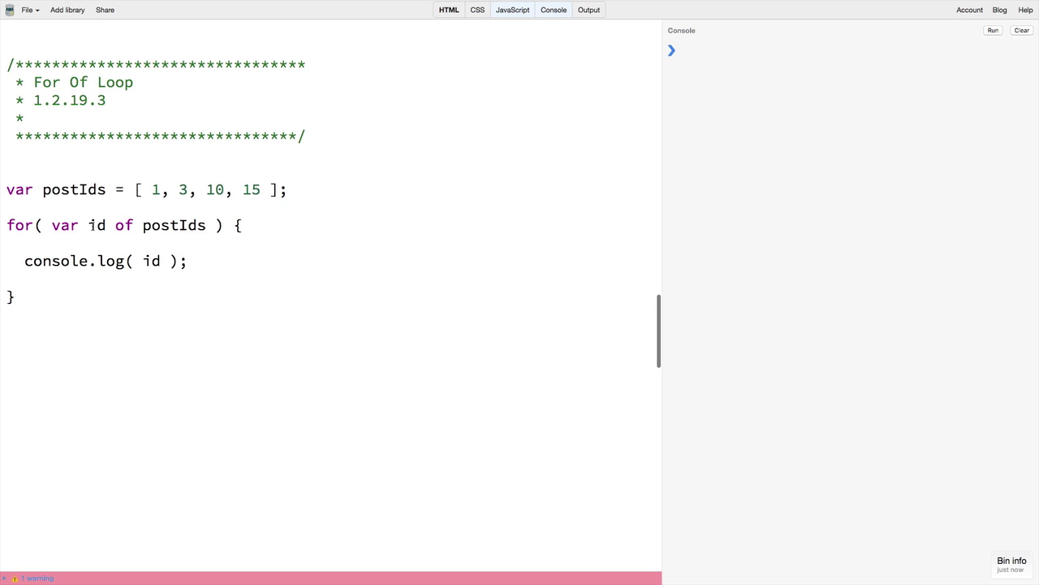
# Undo renaming the loop variable id to item, then run the for-of loop to log 1, 3, 10, 15.
pyautogui.doubleClick(96, 225)
pyautogui.write('item')
pyautogui.hotkey('ctrl', 'z')
pyautogui.click(143, 261)
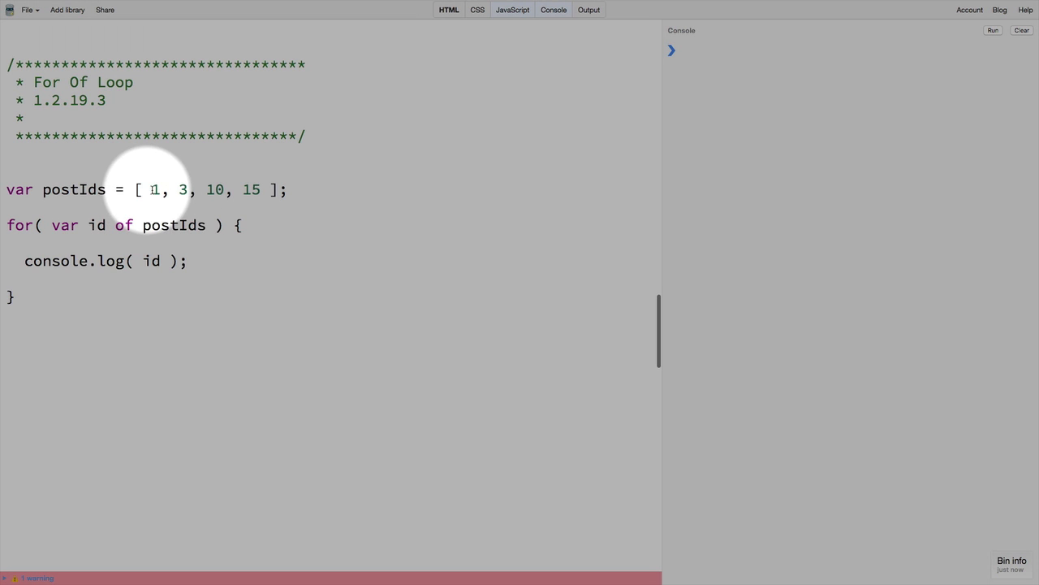
pyautogui.hotkey('ctrl', 'Return')
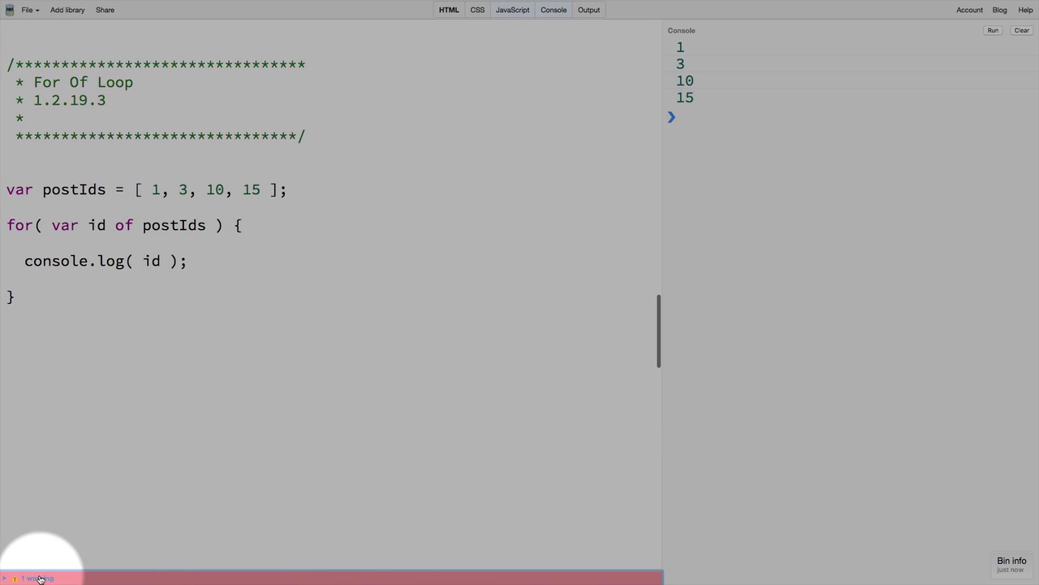
# Expand the '1 warning' bar to read that 'for of' on line 126 requires ES6.
pyautogui.click(33, 578)
pyautogui.click(43, 520)
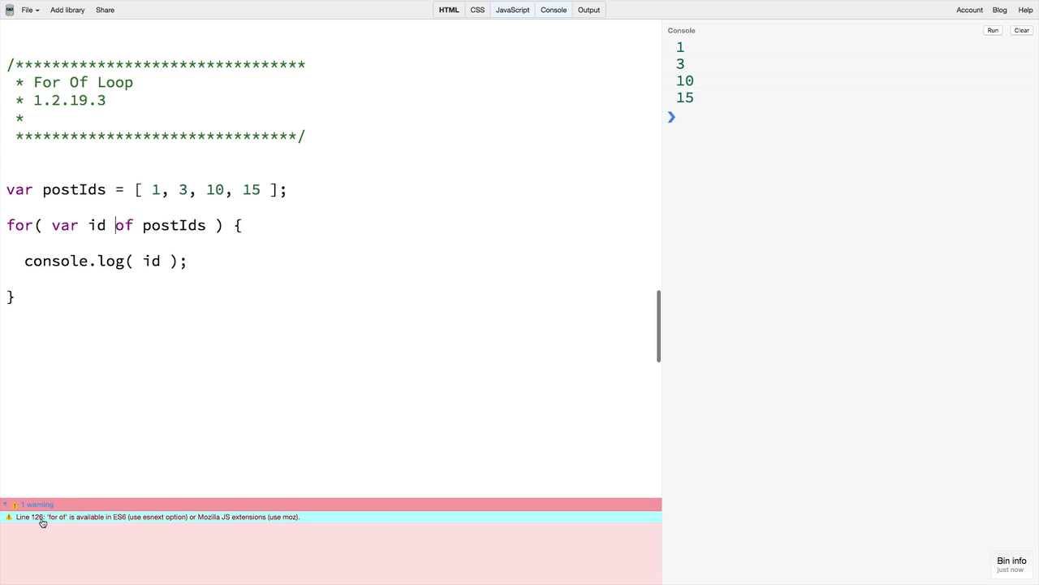
pyautogui.click(106, 433)
pyautogui.scroll(5, 108, 433)
pyautogui.scroll(5, 108, 434)
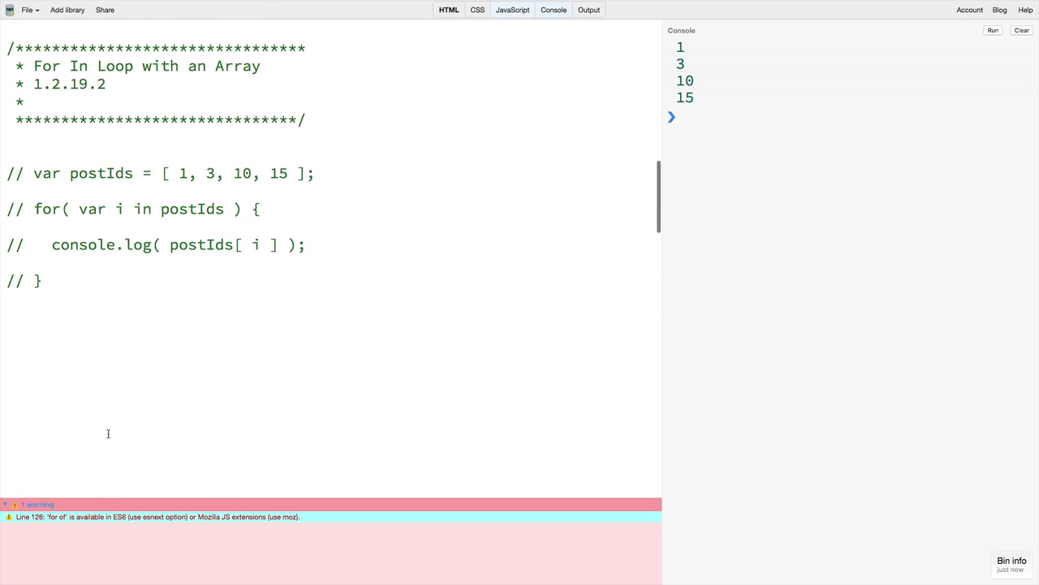
pyautogui.scroll(5, 108, 433)
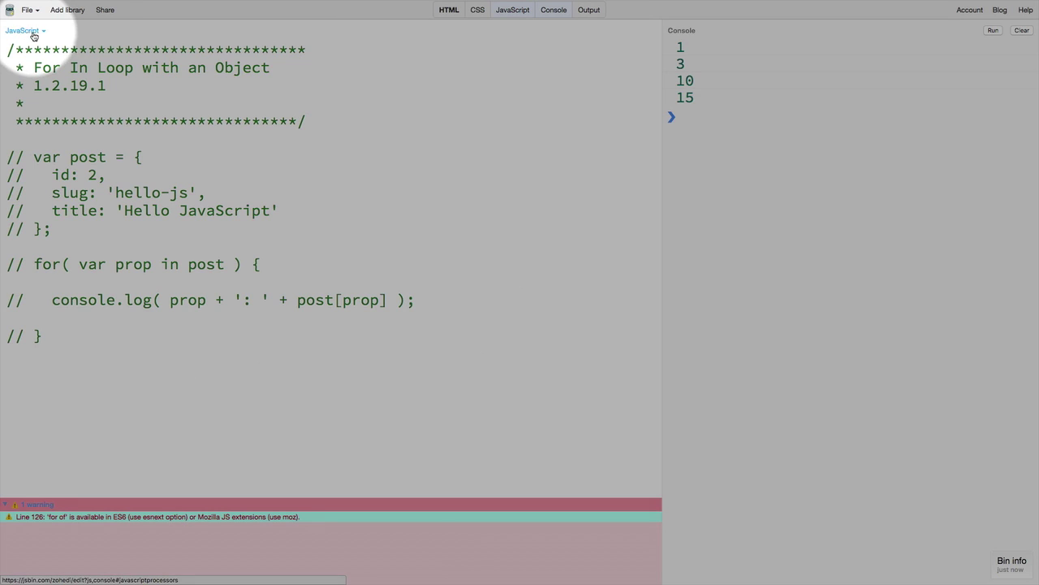
# Switch the JavaScript processor to ES6 / Babel so the for-of warning clears.
pyautogui.click(24, 31)
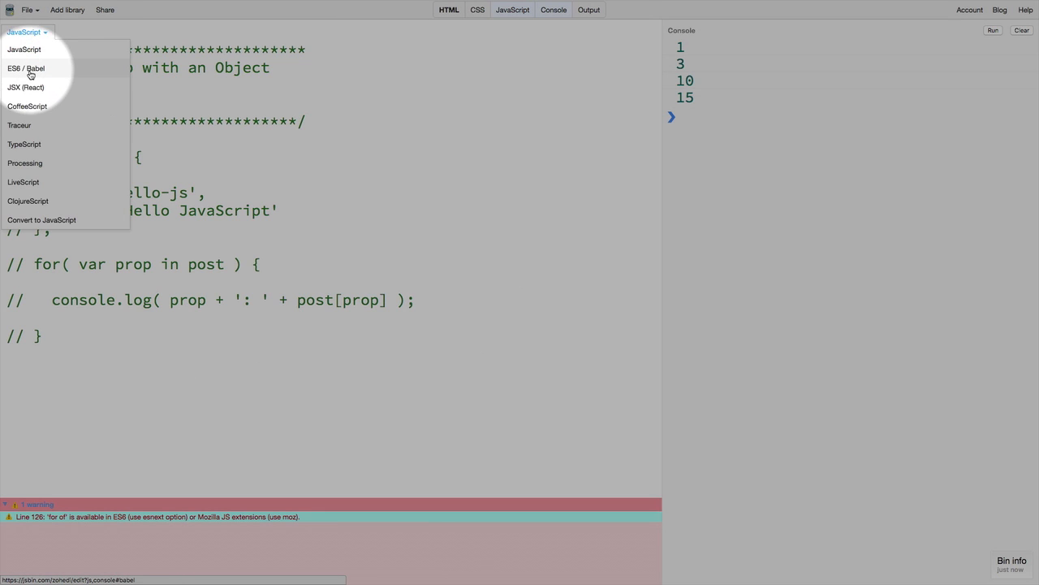
pyautogui.click(30, 73)
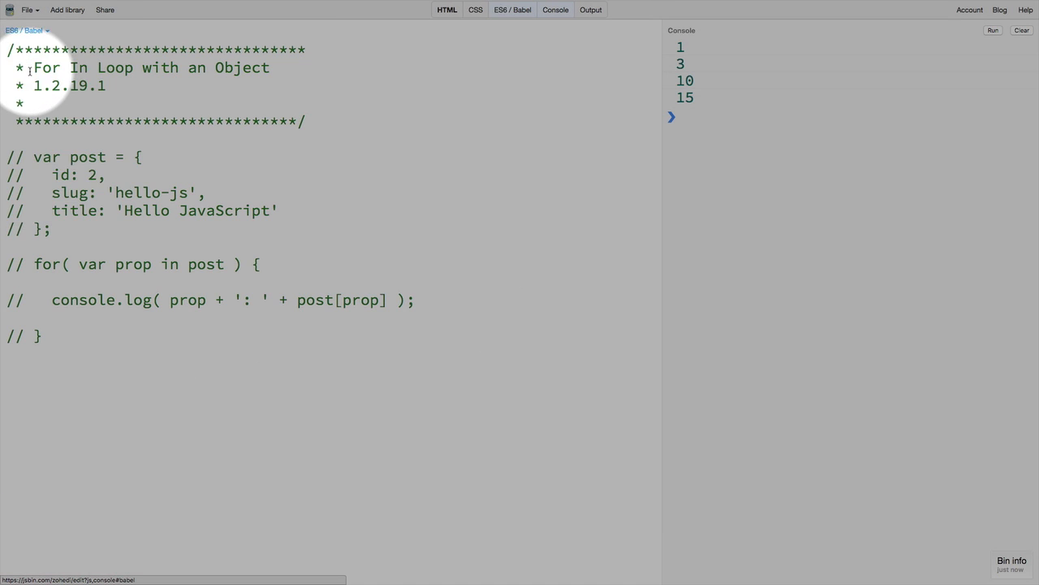
pyautogui.scroll(-5, 207, 370)
pyautogui.scroll(-5, 207, 369)
pyautogui.scroll(-8, 207, 369)
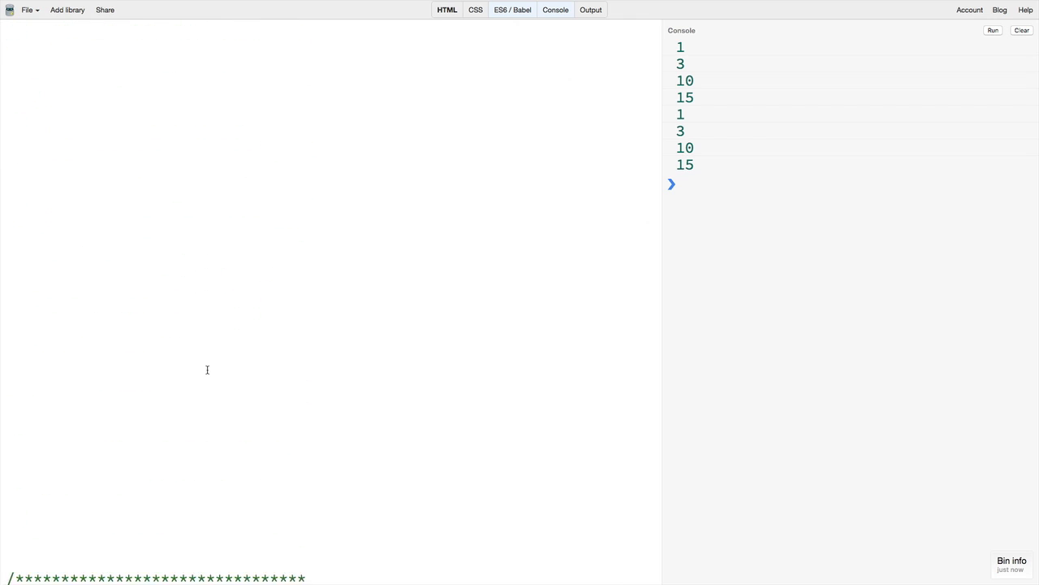
pyautogui.scroll(2, 207, 369)
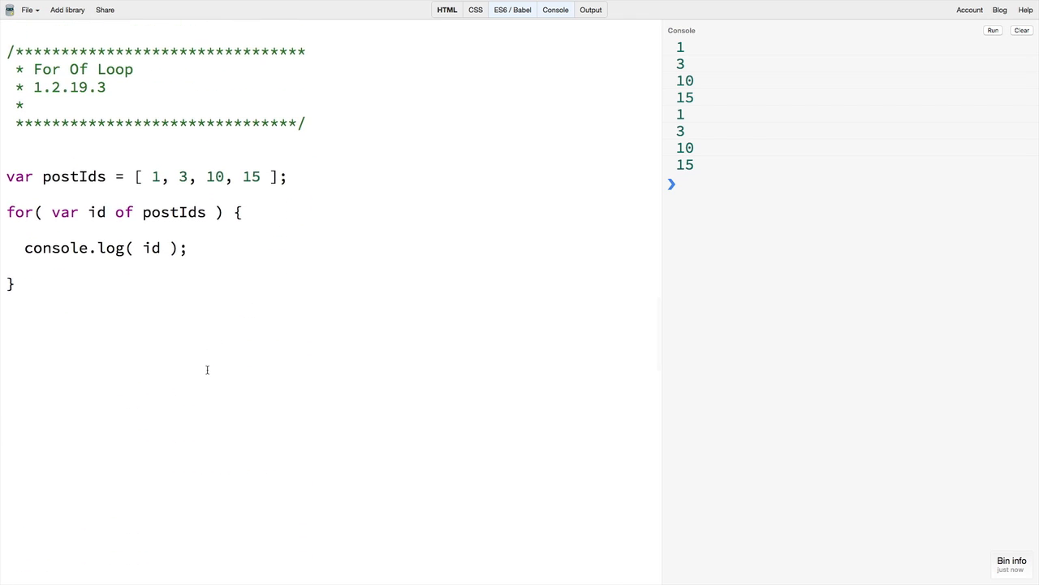